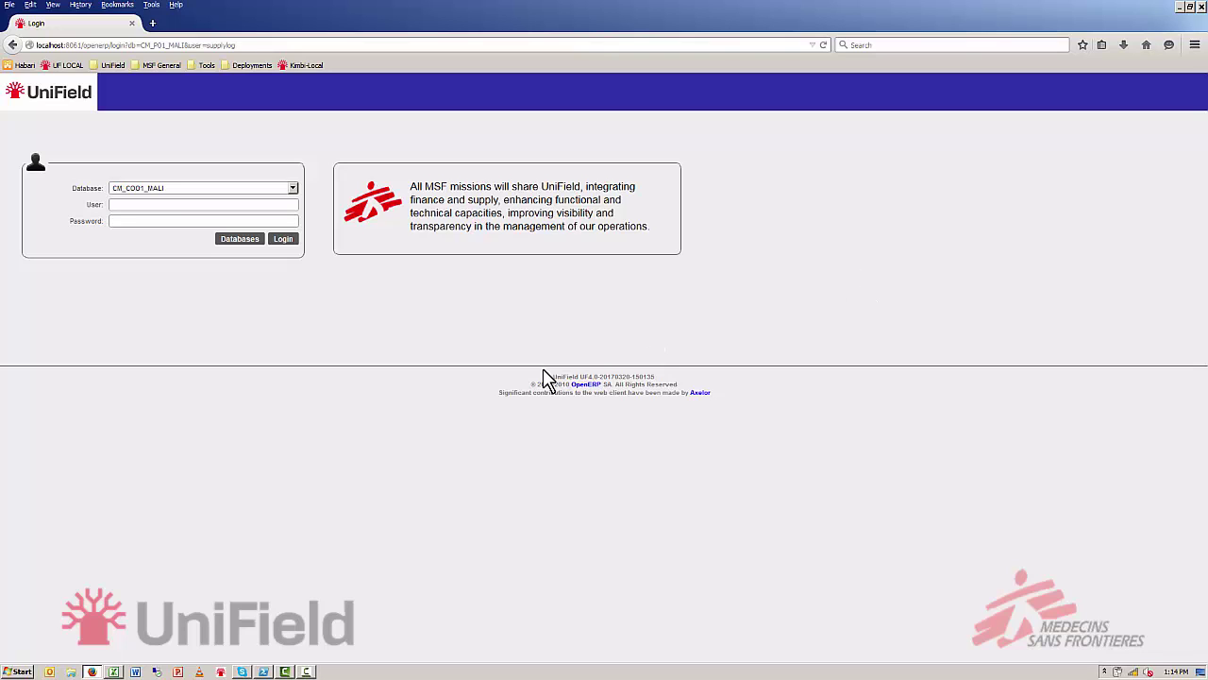
Log in to the CM_P01_MALI database with the user name and password
{"action": "left_click", "coordinate": [270, 189]}
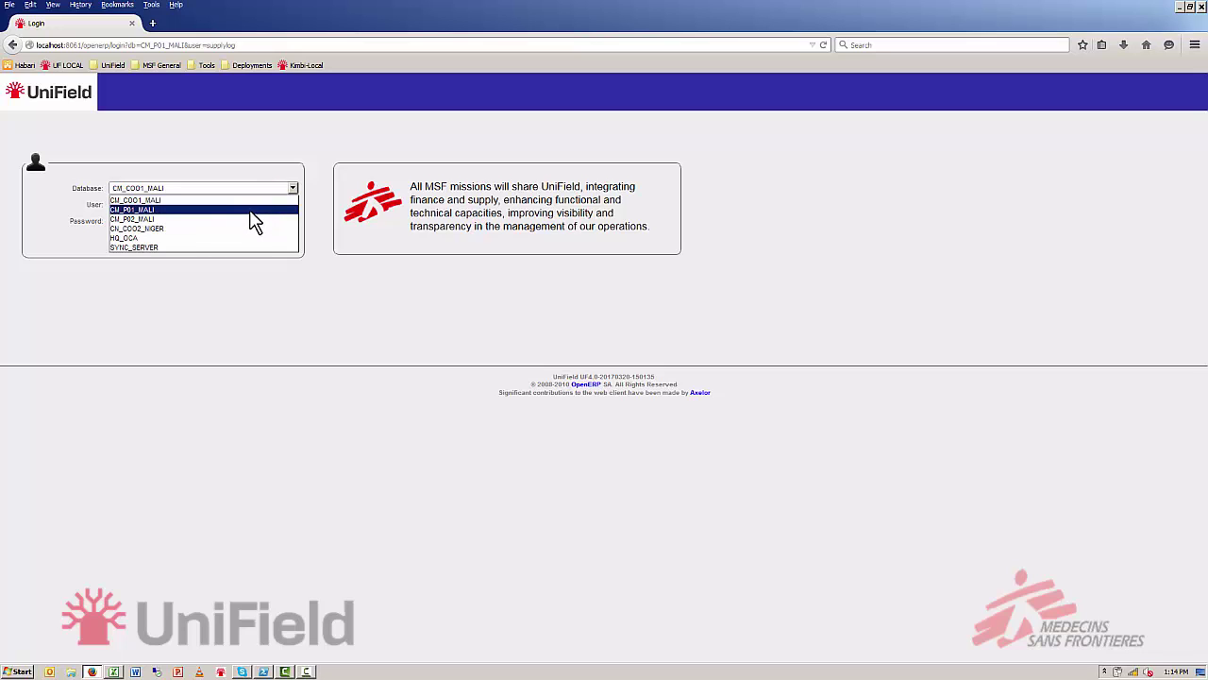
{"action": "left_click", "coordinate": [248, 211]}
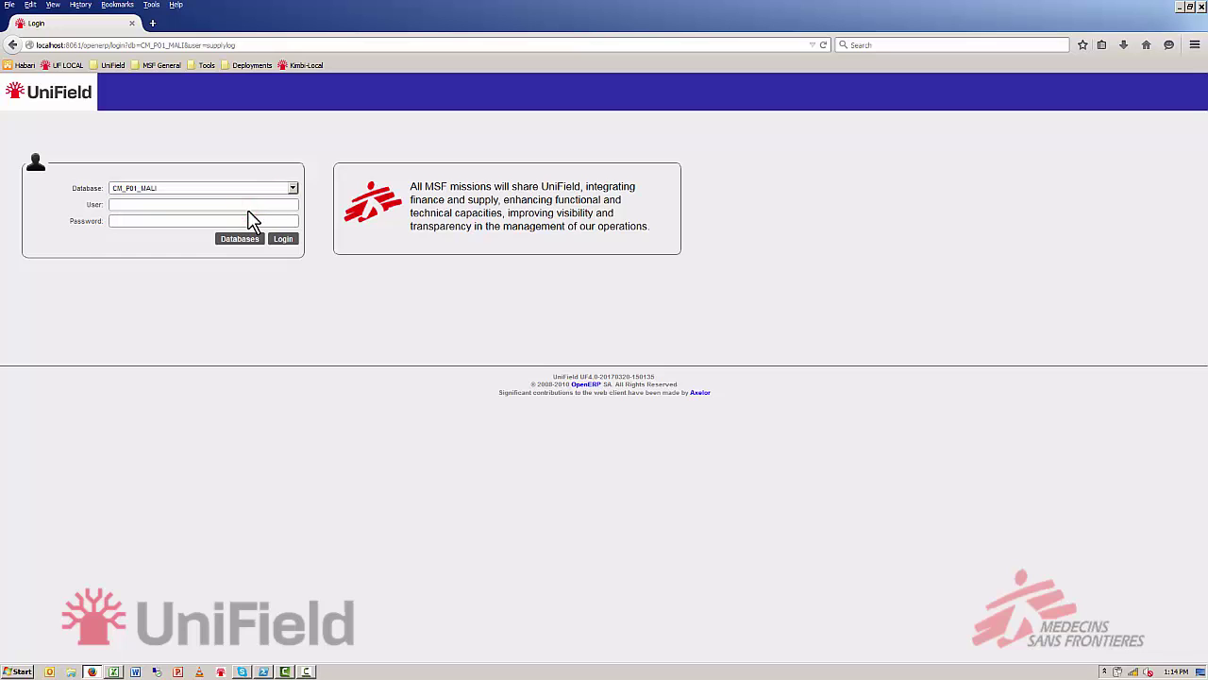
{"action": "left_click", "coordinate": [229, 206]}
{"action": "type", "text": "supplylog"}
{"action": "left_click", "coordinate": [208, 220]}
{"action": "type", "text": "abcabc"}
{"action": "left_click", "coordinate": [291, 240]}
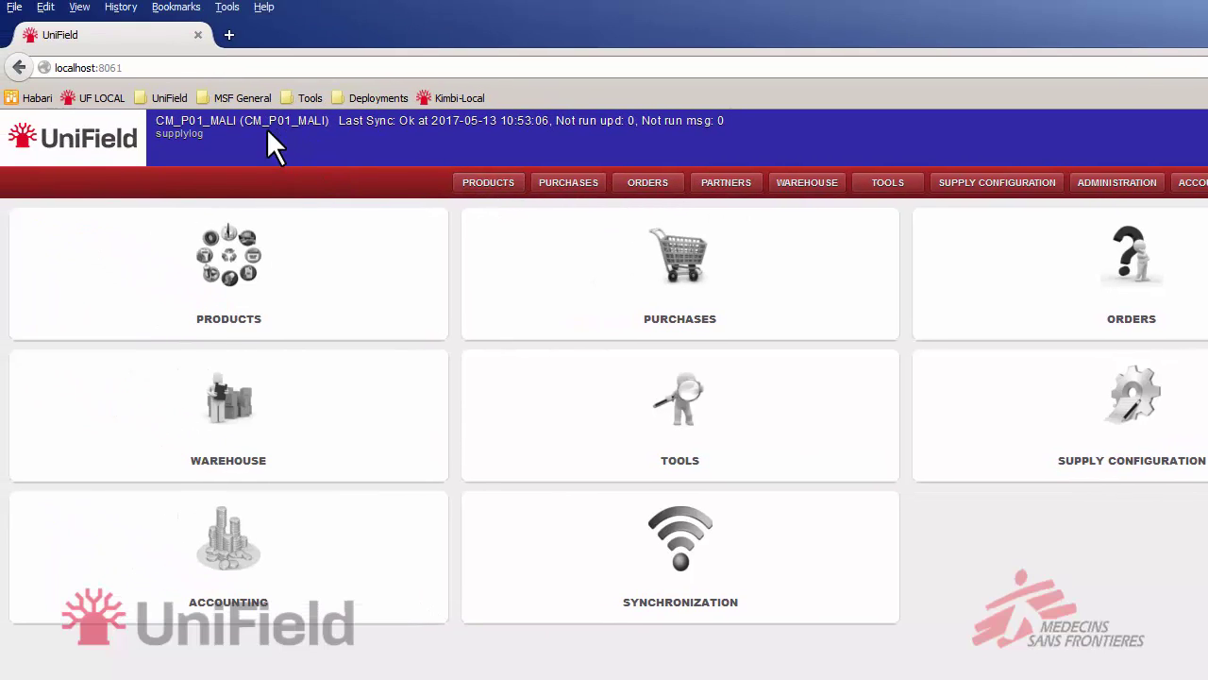
Highlight the CM_P01_MALI instance name in the header, then clear the highlight
{"action": "mouse_move", "coordinate": [174, 127]}
{"action": "left_mouse_down"}
{"action": "mouse_move", "coordinate": [240, 127]}
{"action": "mouse_move", "coordinate": [163, 139]}
{"action": "left_mouse_up"}
{"action": "left_click", "coordinate": [231, 149]}
Go to the Products module and show the Products lists page
{"action": "left_click", "coordinate": [493, 186]}
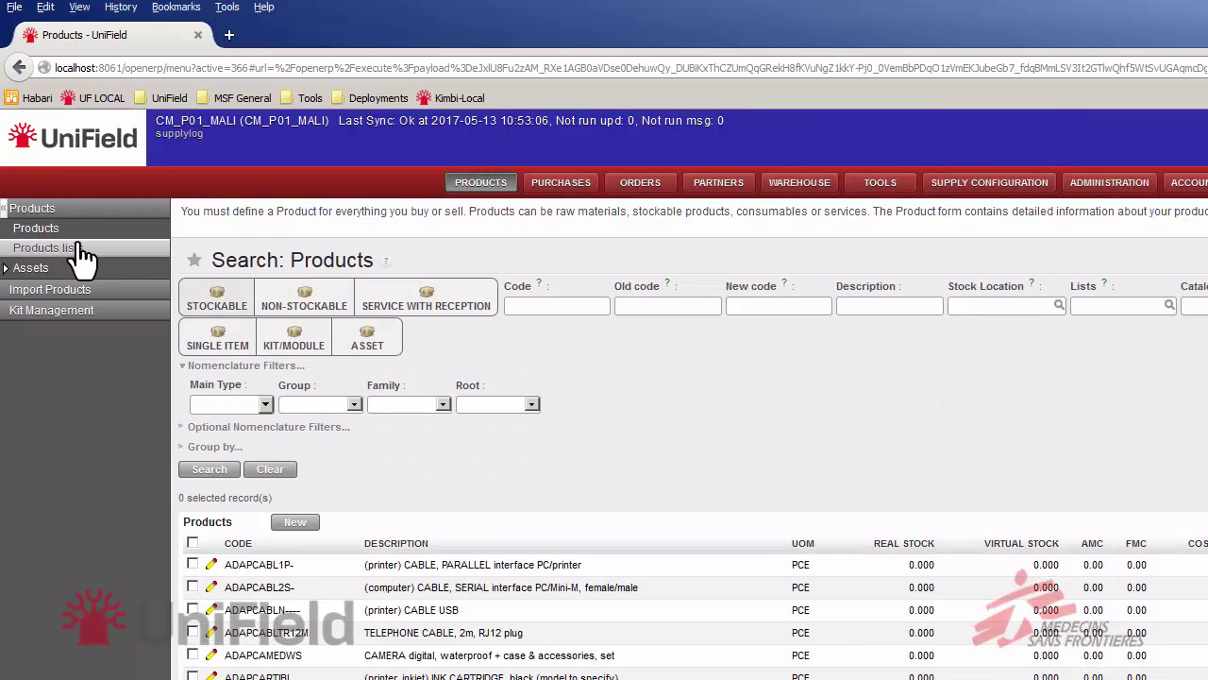
{"action": "left_click", "coordinate": [81, 251]}
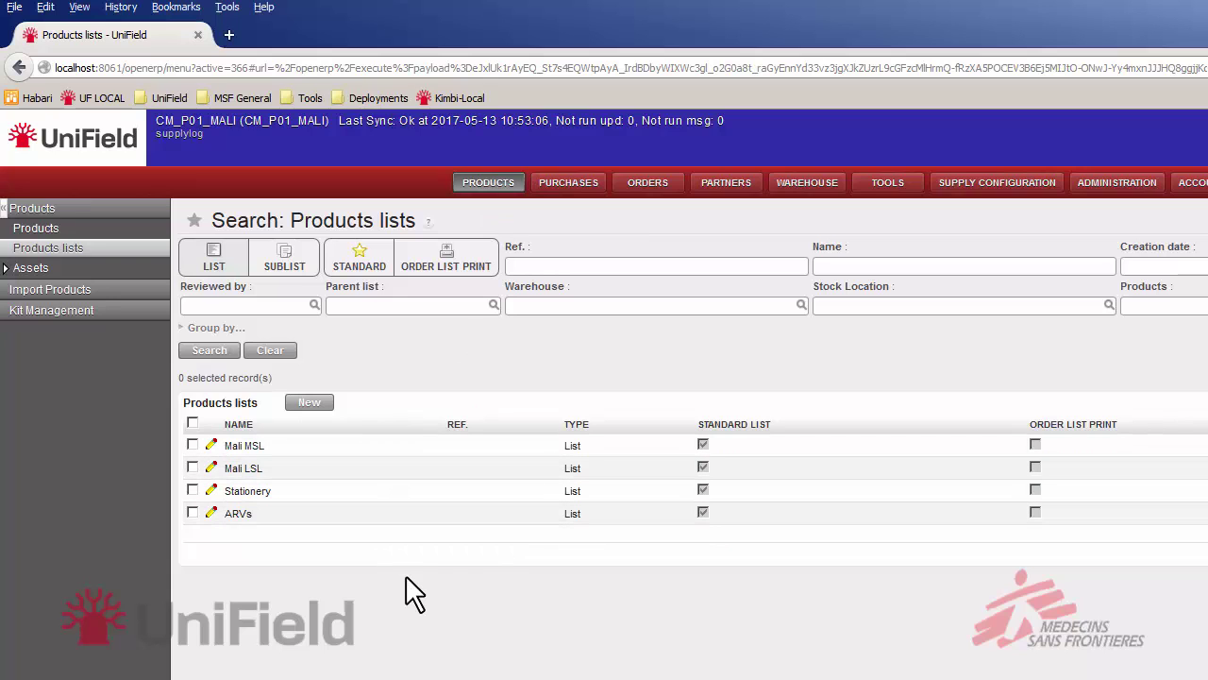
Start a new List-type product list named 'NFI Items' followed by the author's name
{"action": "left_click", "coordinate": [310, 404]}
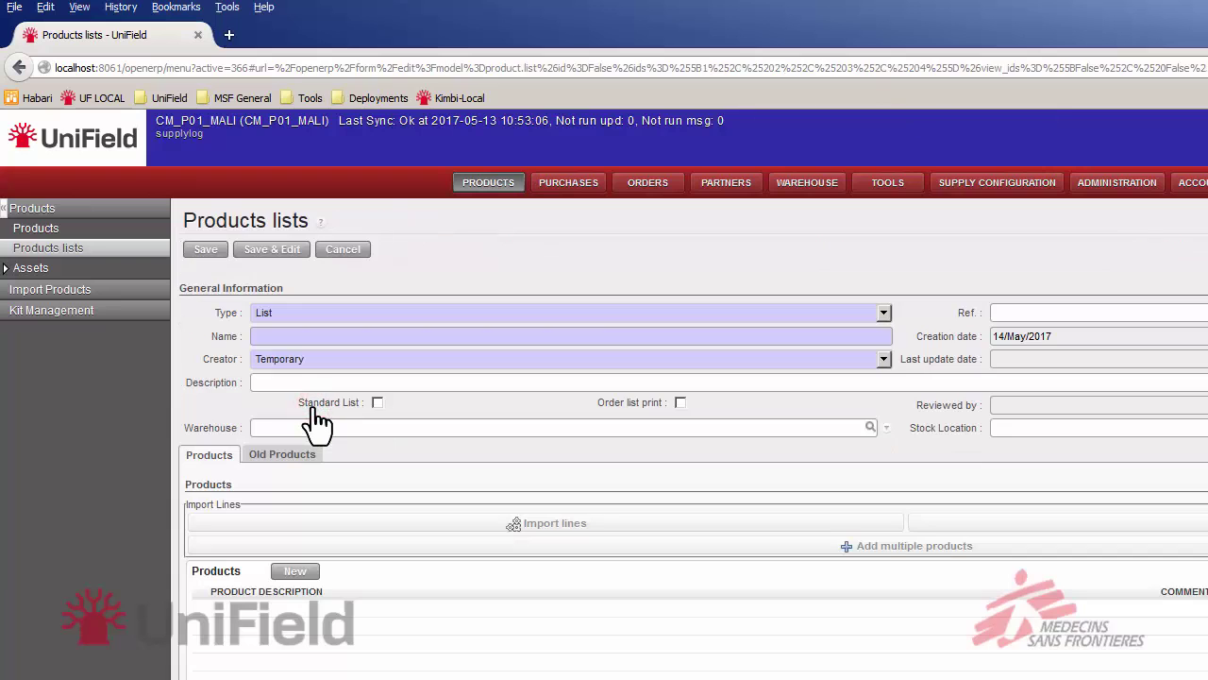
{"action": "mouse_move", "coordinate": [324, 404]}
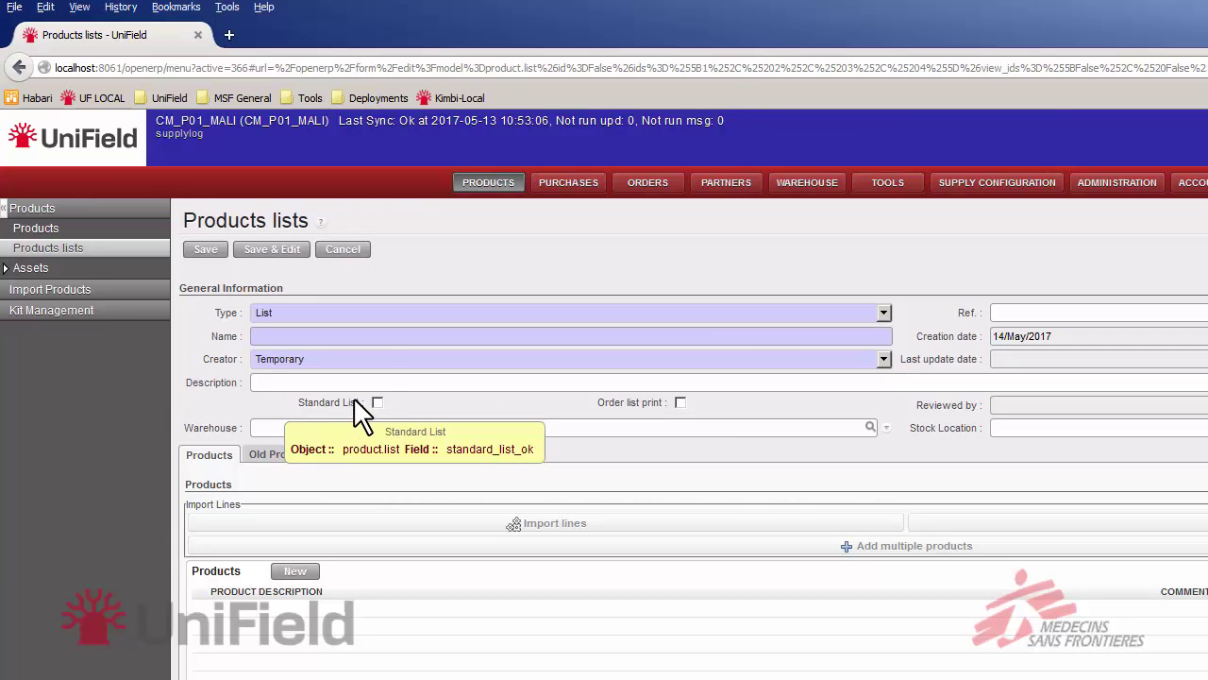
{"action": "left_click", "coordinate": [423, 311]}
{"action": "left_click", "coordinate": [426, 330]}
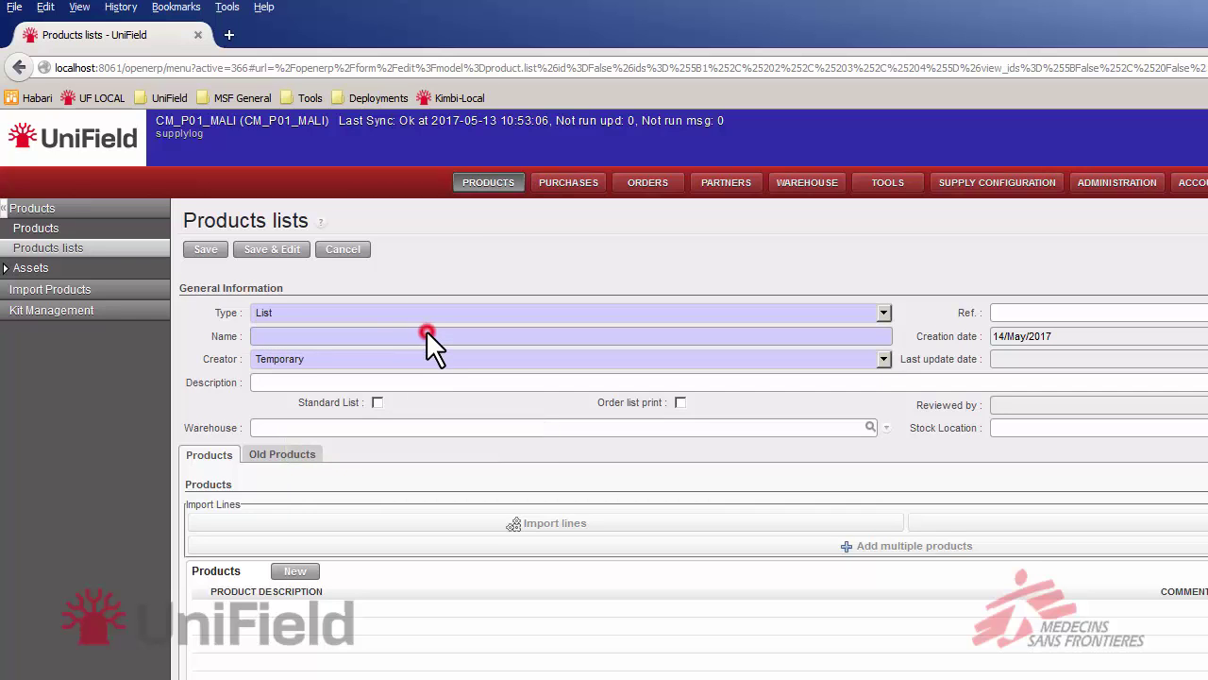
{"action": "type", "text": "N"}
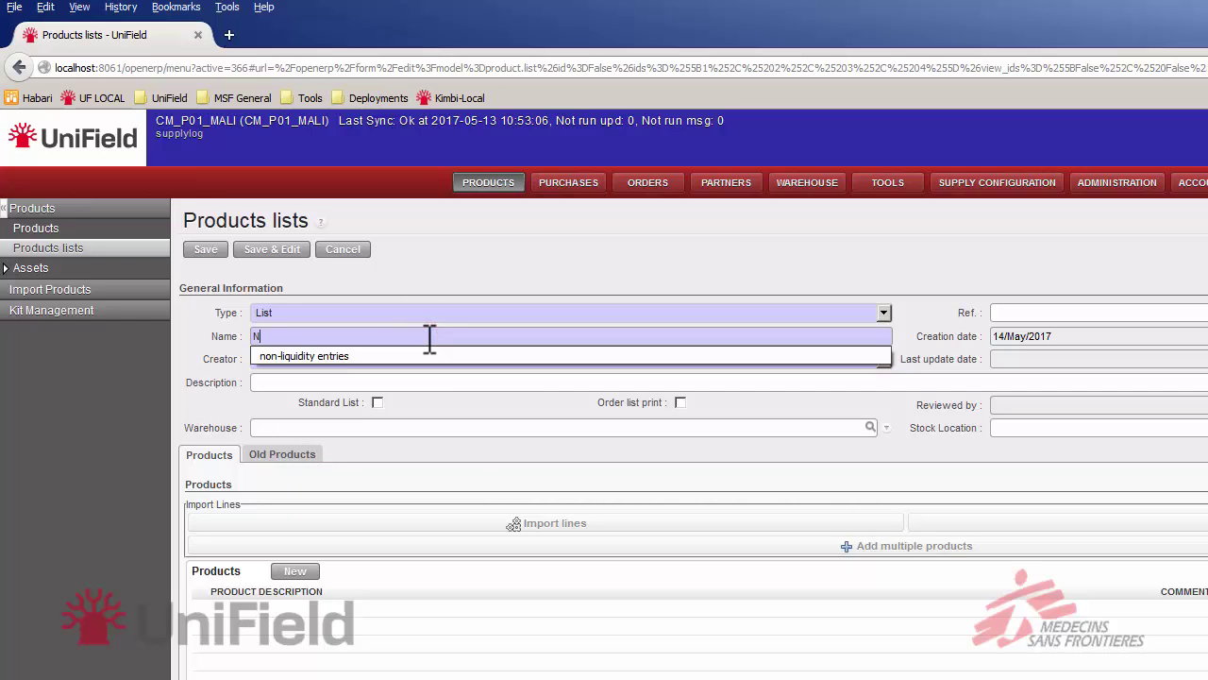
{"action": "type", "text": "FI Items "}
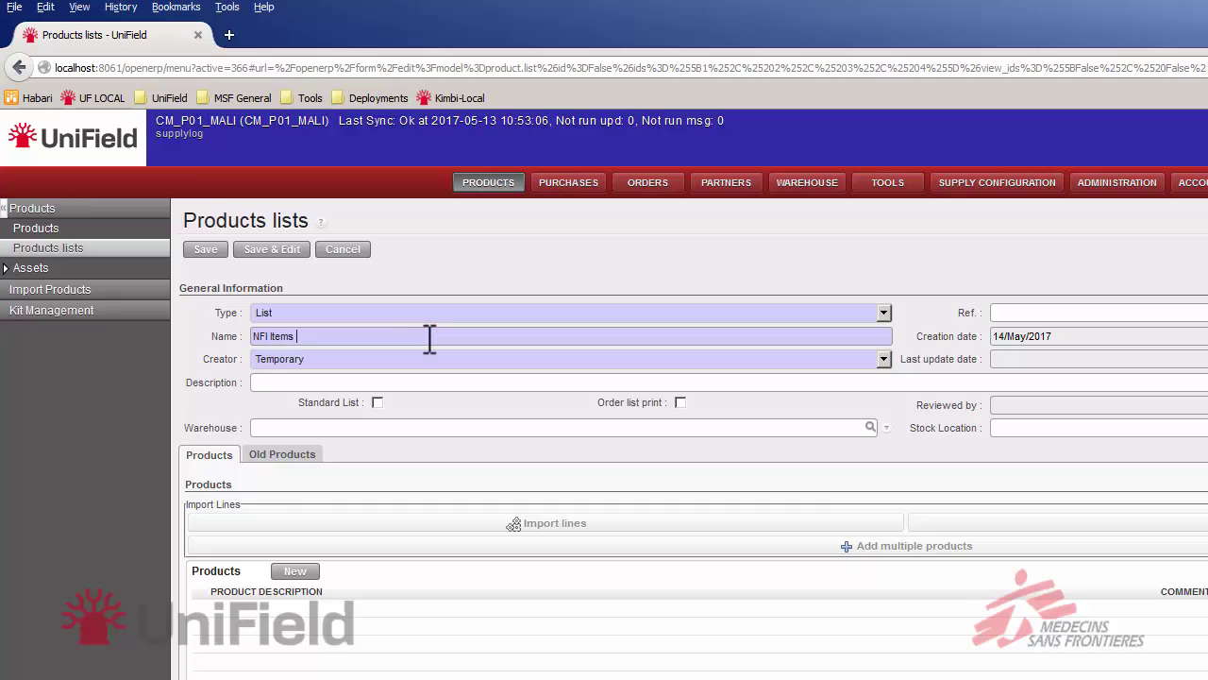
{"action": "type", "text": "Dennis"}
Set the list's creator to Project and its description to 'Basic NFI Items'
{"action": "left_click", "coordinate": [419, 355]}
{"action": "left_click", "coordinate": [409, 405]}
{"action": "left_click", "coordinate": [392, 382]}
{"action": "type", "text": "Basic NF"}
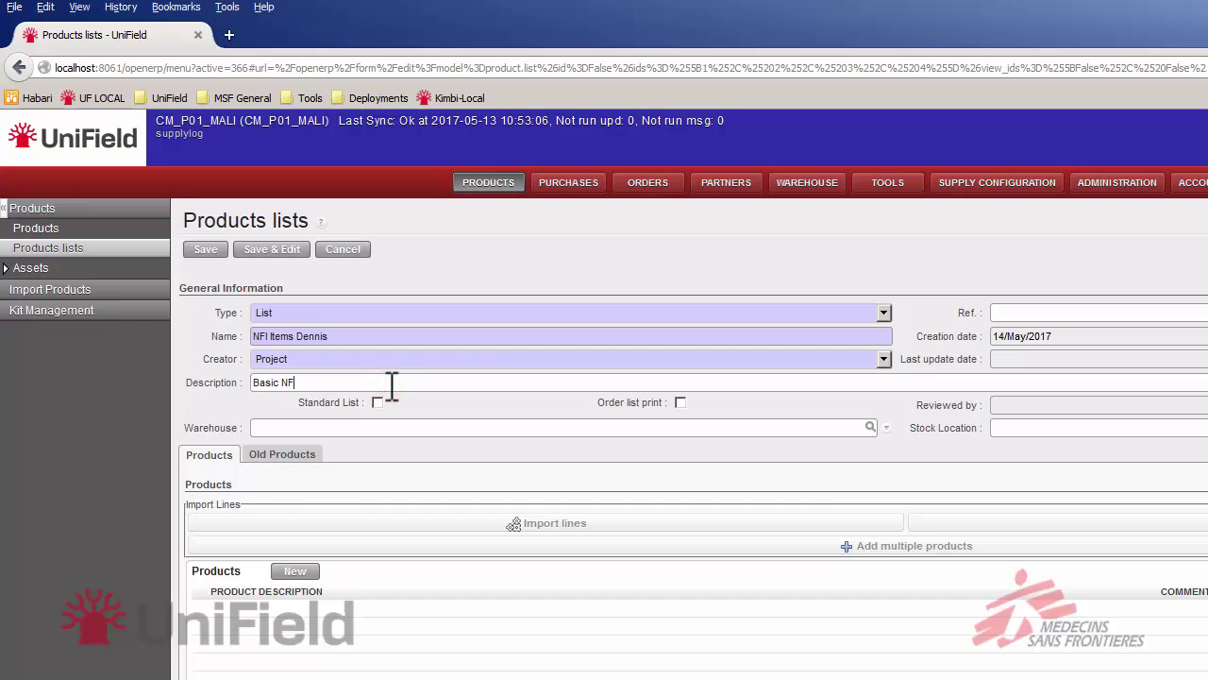
{"action": "type", "text": "I Items"}
Bring up the Search Products window through Add multiple products
{"action": "left_click", "coordinate": [992, 547]}
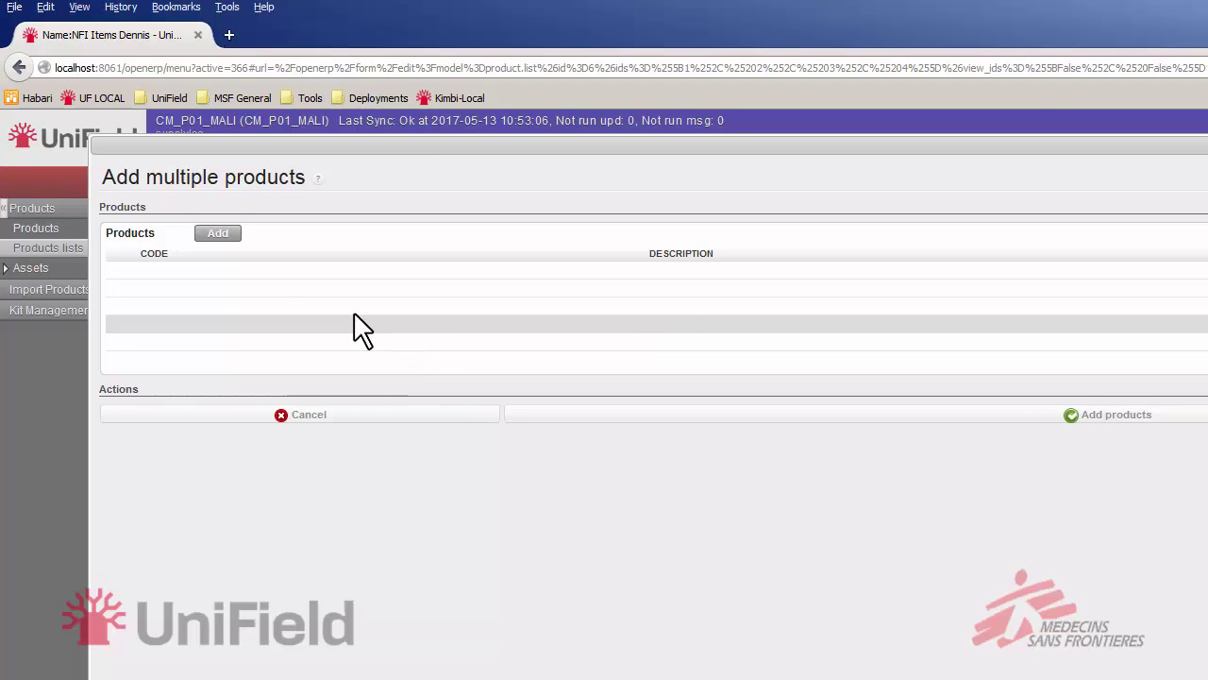
{"action": "left_click", "coordinate": [218, 234]}
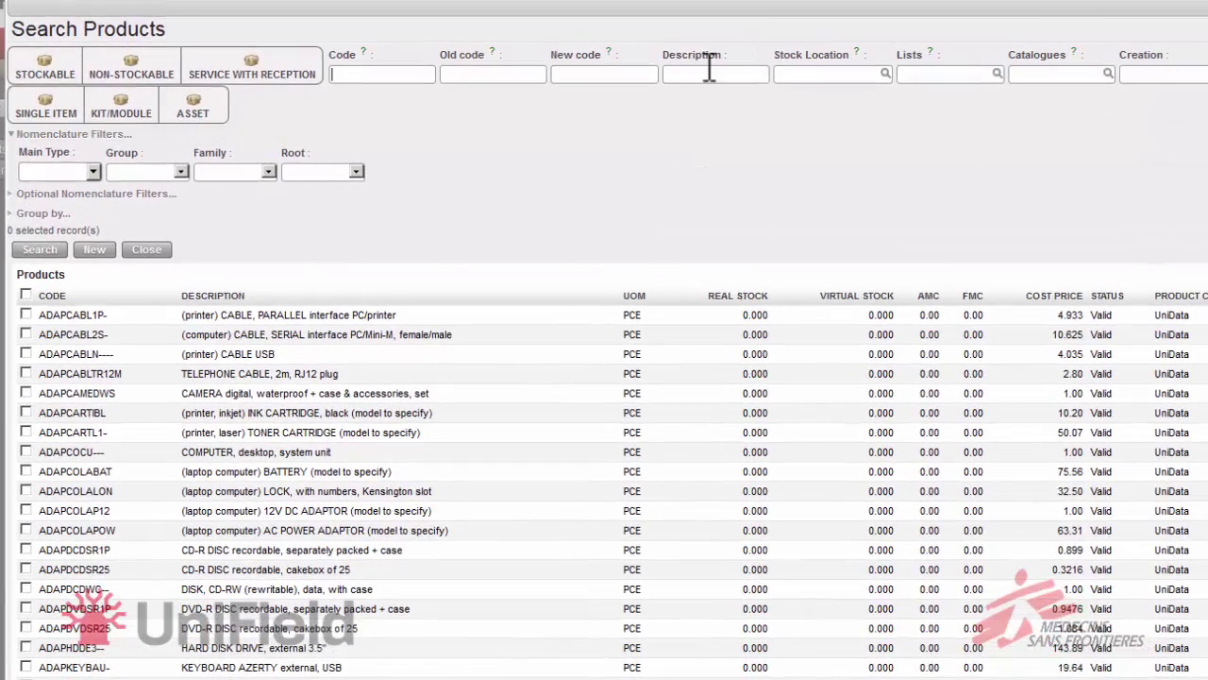
Search products by description 'blanket' and tick the wool blanket CSHEBLANW3-
{"action": "left_click", "coordinate": [710, 74]}
{"action": "type", "text": "blanket"}
{"action": "key", "text": "Return"}
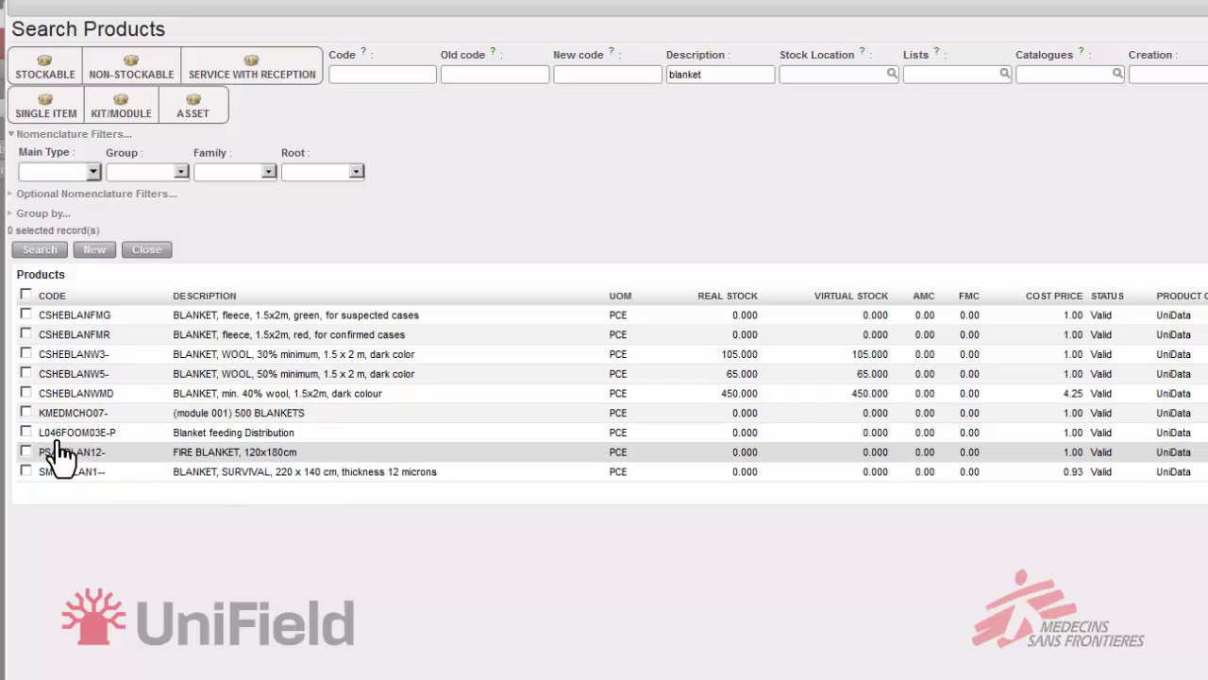
{"action": "left_click", "coordinate": [25, 354]}
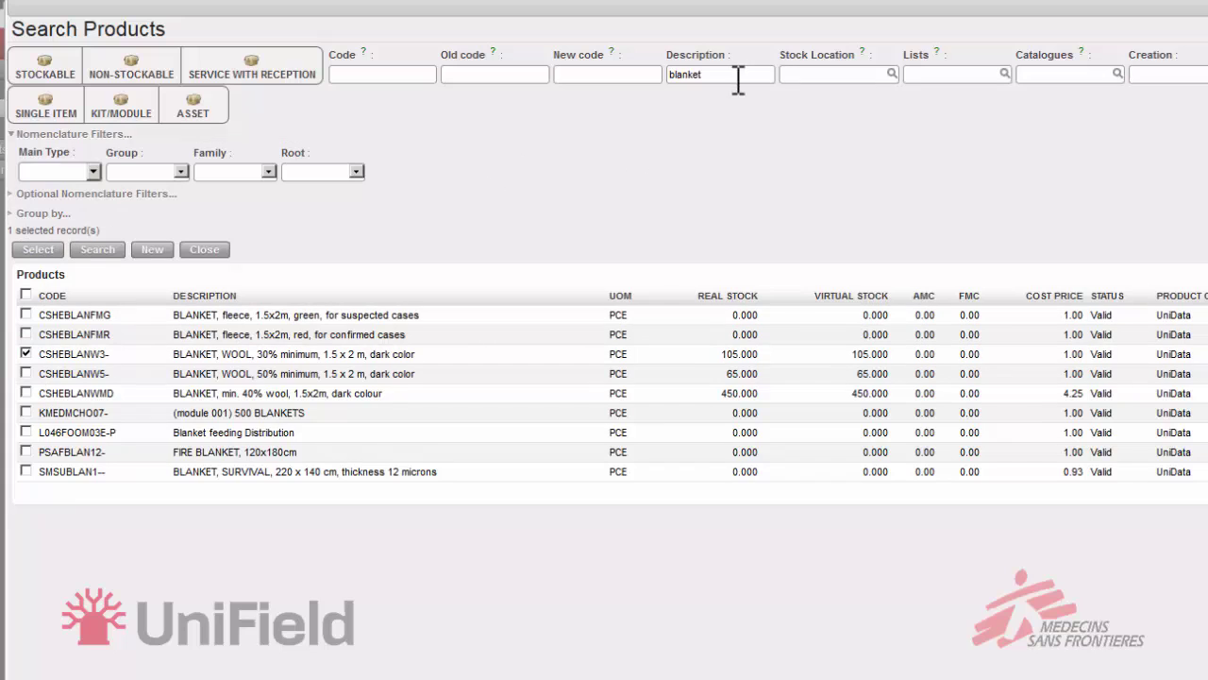
{"action": "left_click_drag", "start_coordinate": [733, 74], "coordinate": [652, 76]}
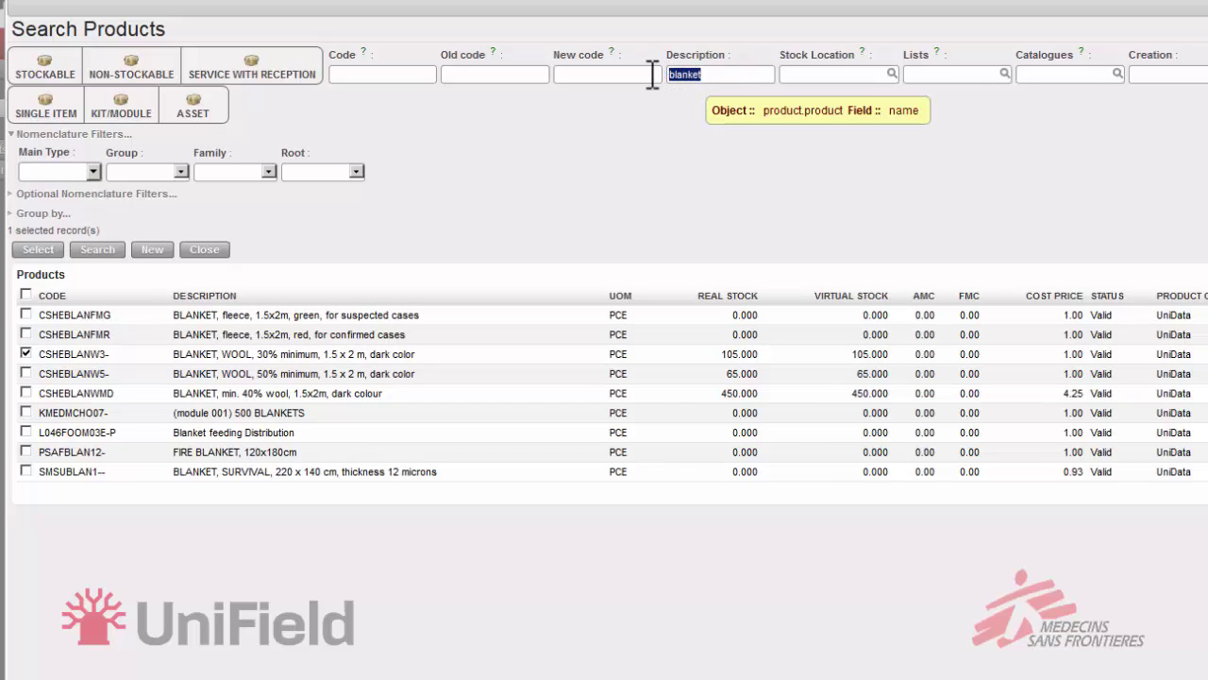
Search for 'jerrycan' and tick CWATJERR2FSC, the 20l food-grade jerrycan with screw cap
{"action": "key", "text": "BackSpace"}
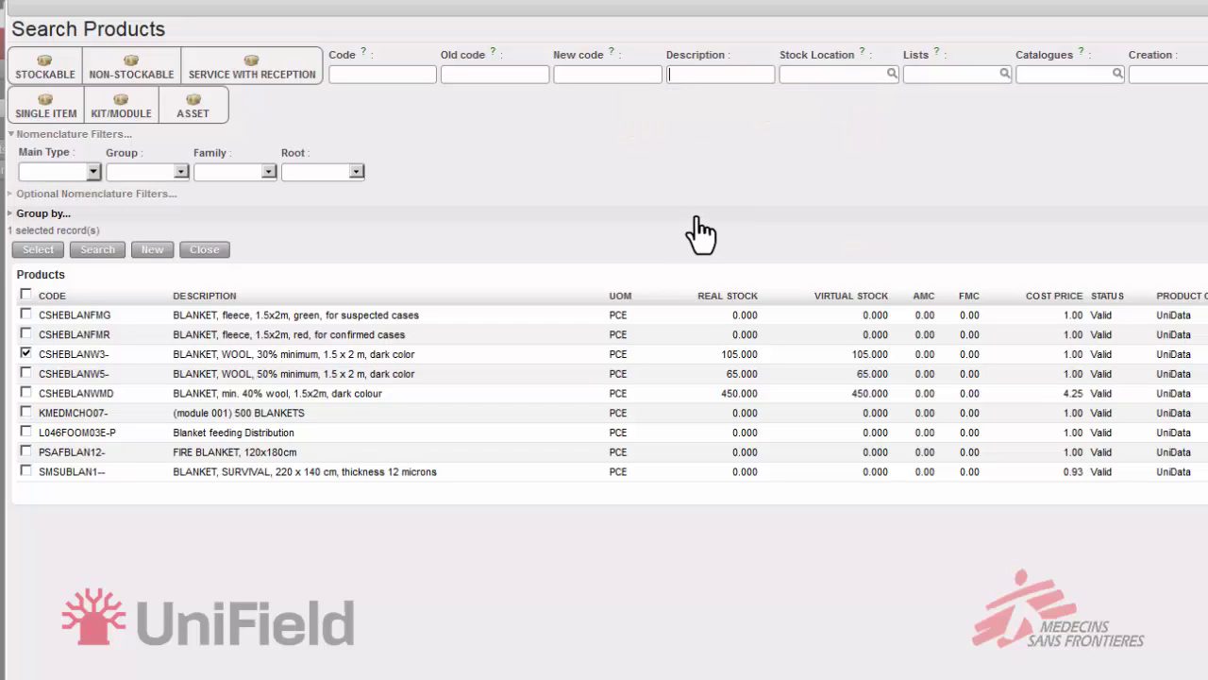
{"action": "type", "text": "jerrycan"}
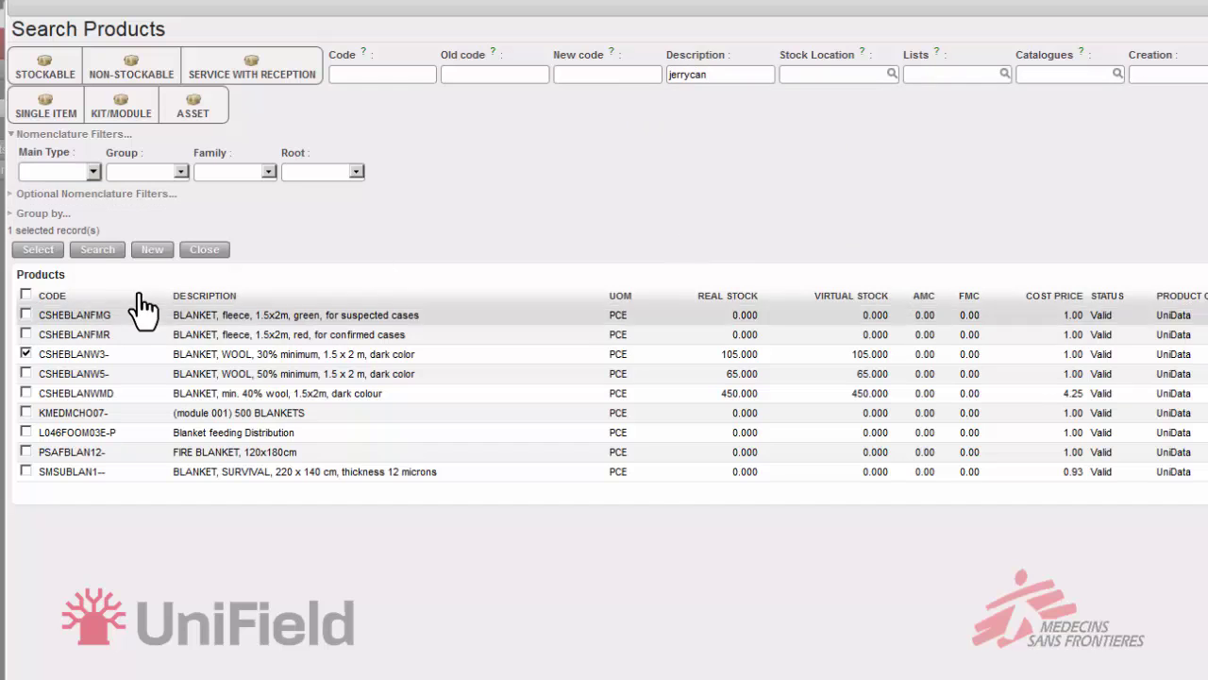
{"action": "left_click", "coordinate": [98, 251]}
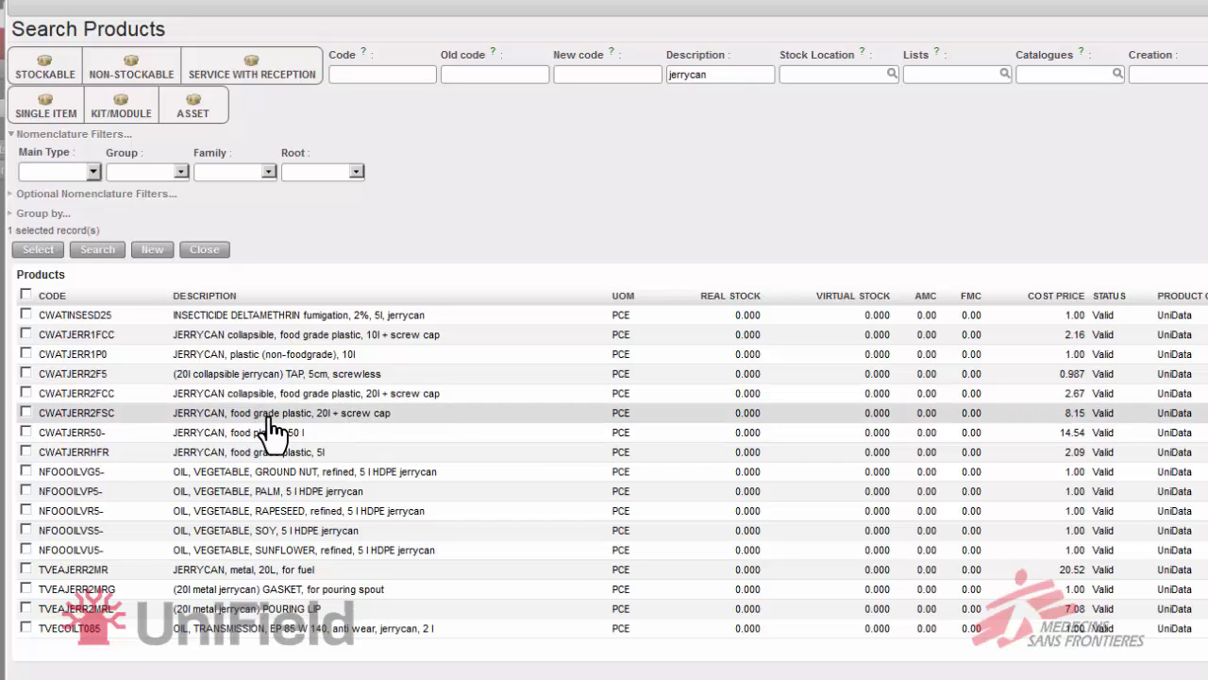
{"action": "left_click", "coordinate": [26, 413]}
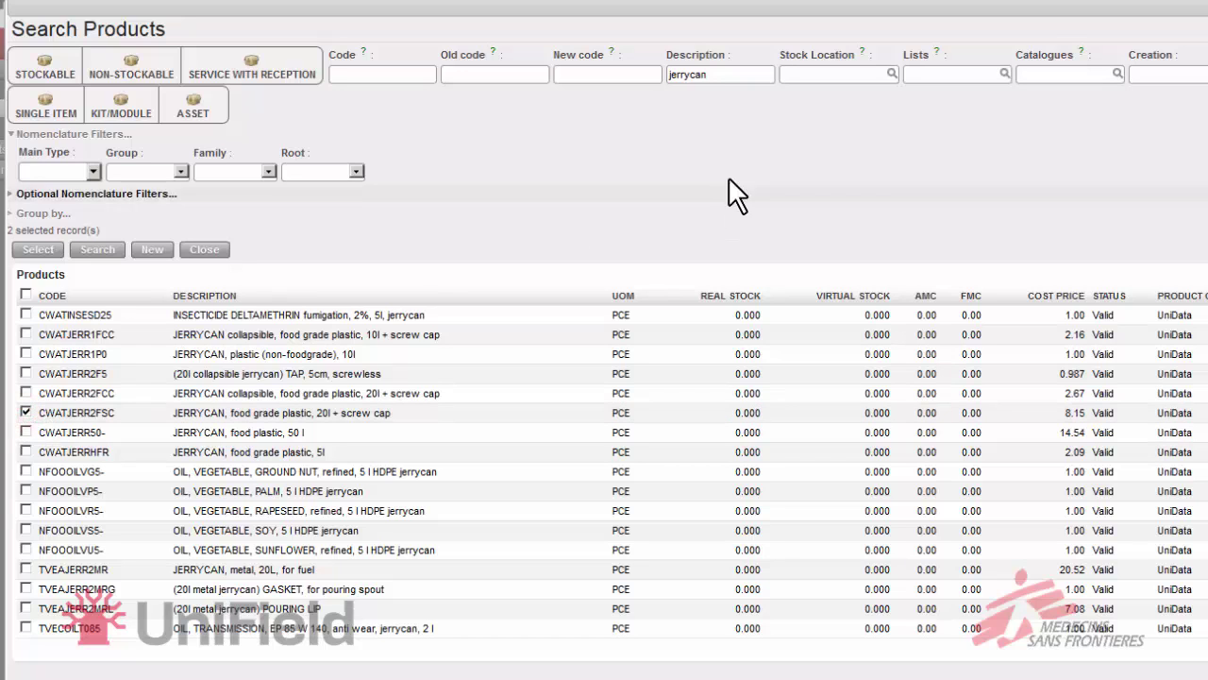
{"action": "double_click", "coordinate": [734, 74]}
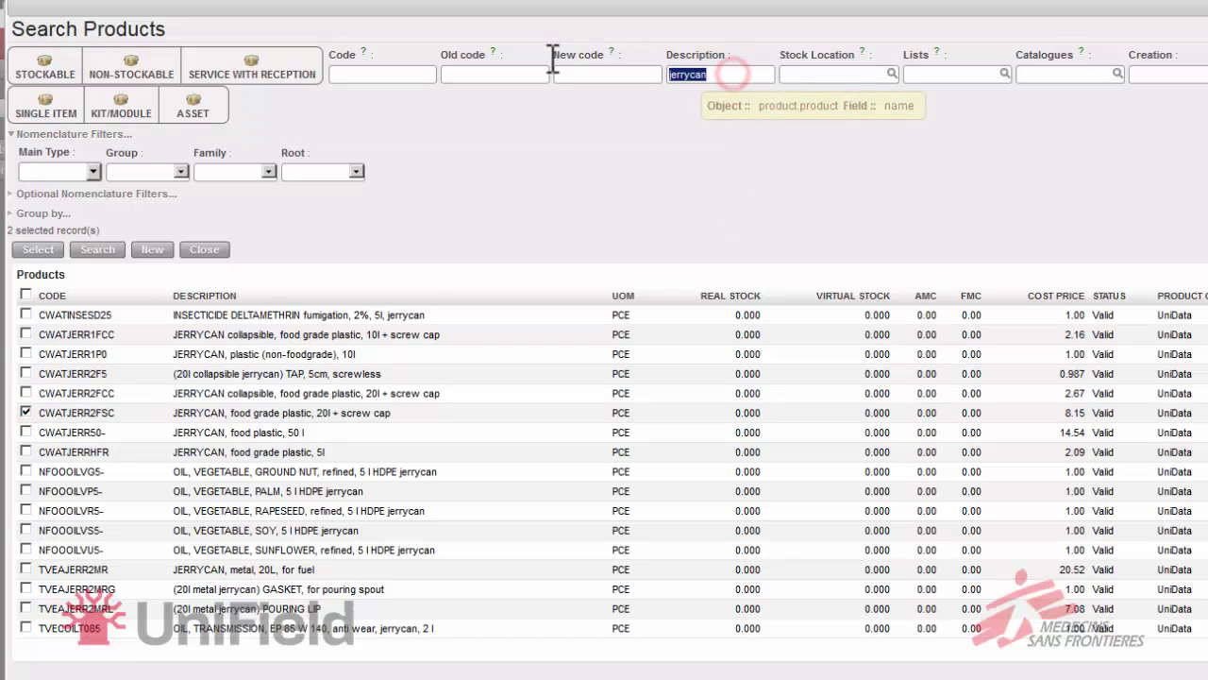
Search for soap, swap PHYGSOAPB1 for DEXTSOAP1B2 (SOAP, 200 g, bar), then clear the search
{"action": "key", "text": "BackSpace"}
{"action": "type", "text": "sta"}
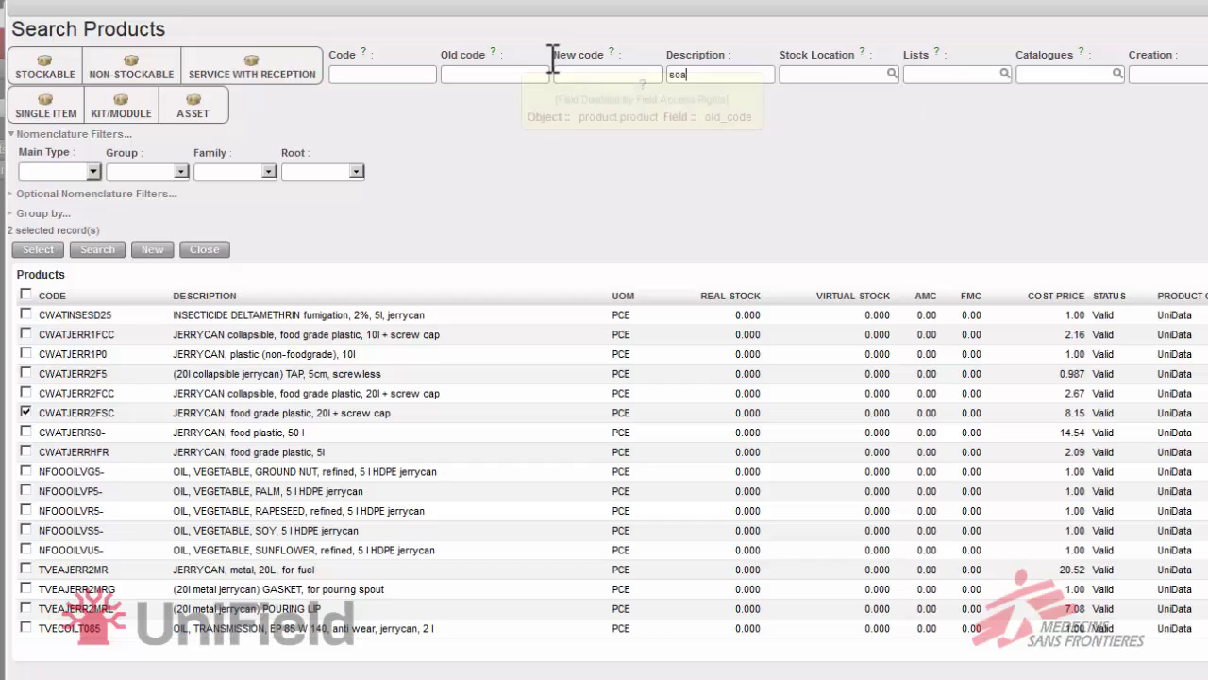
{"action": "type", "text": "p"}
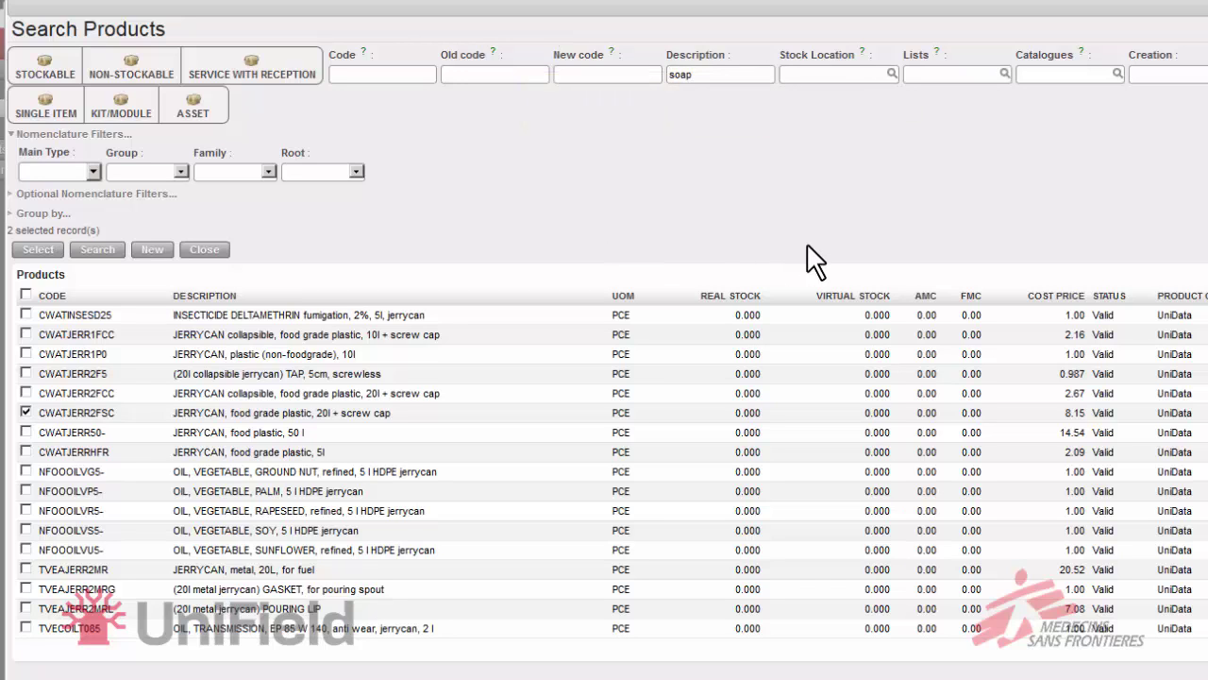
{"action": "key", "text": "Return"}
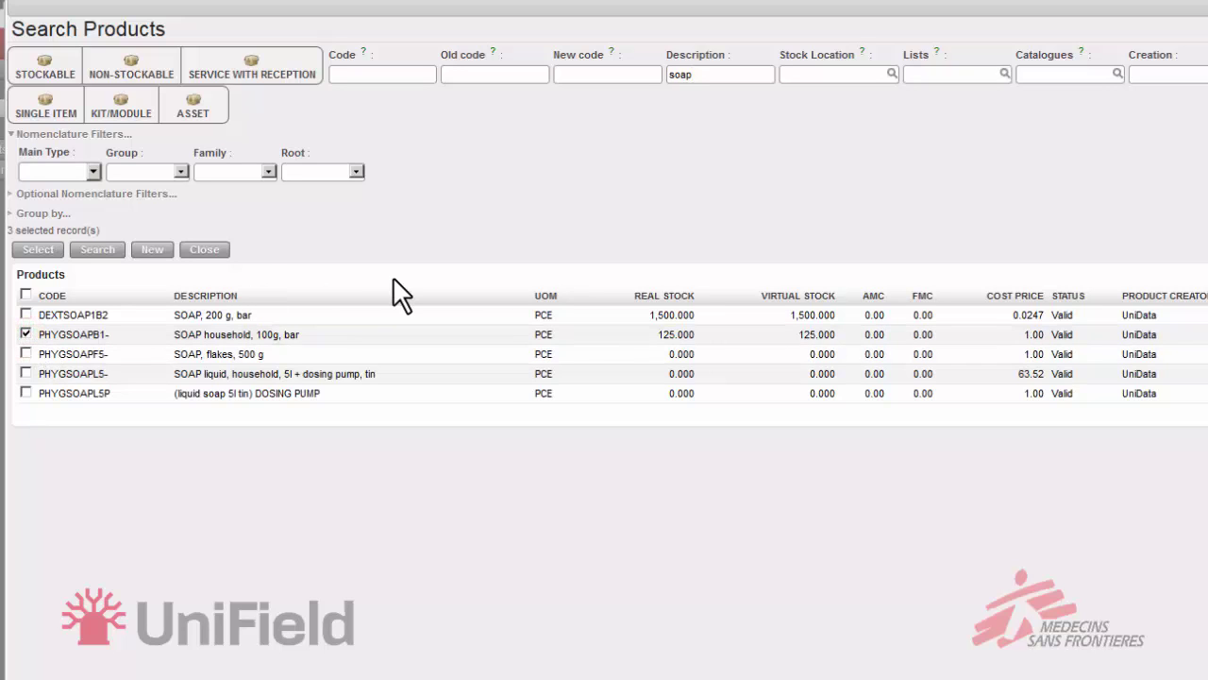
{"action": "left_click", "coordinate": [26, 334]}
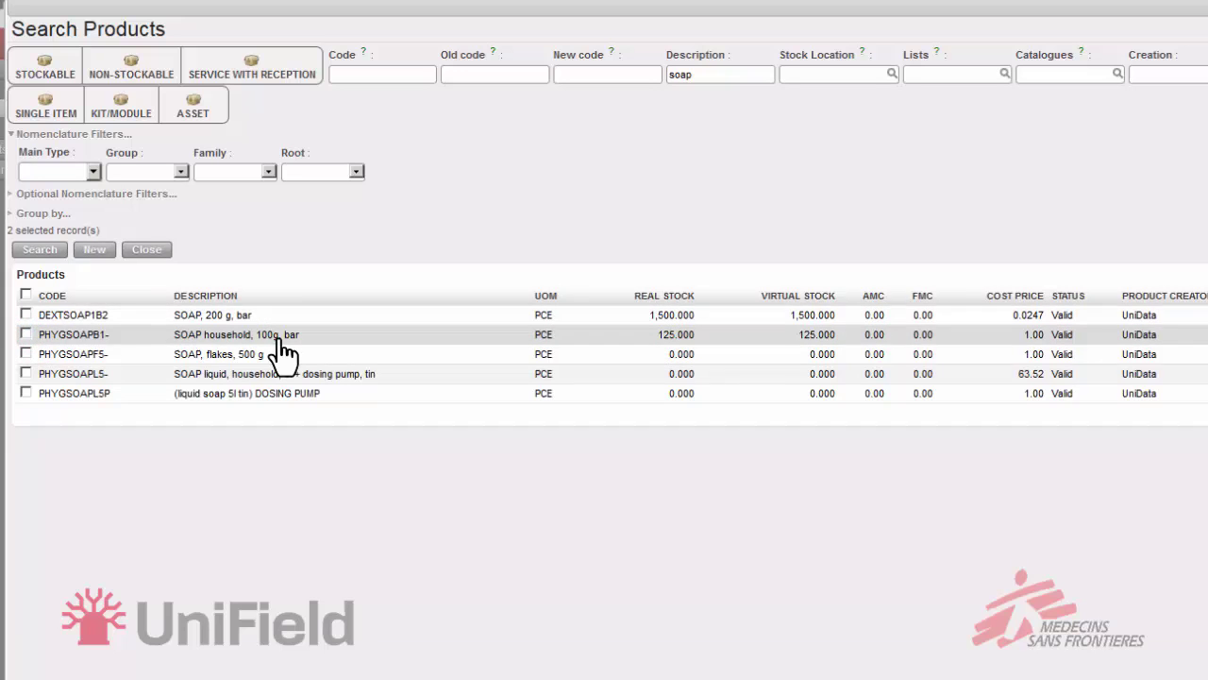
{"action": "left_click", "coordinate": [25, 313]}
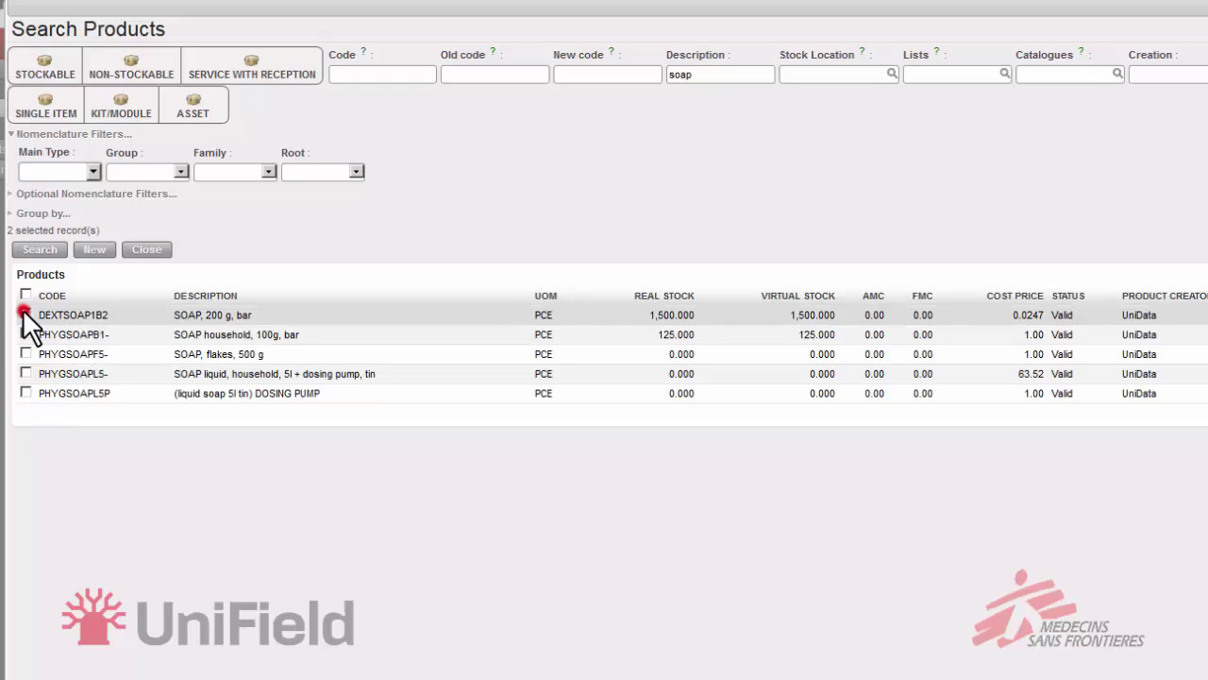
{"action": "double_click", "coordinate": [723, 75]}
{"action": "key", "text": "BackSpace"}
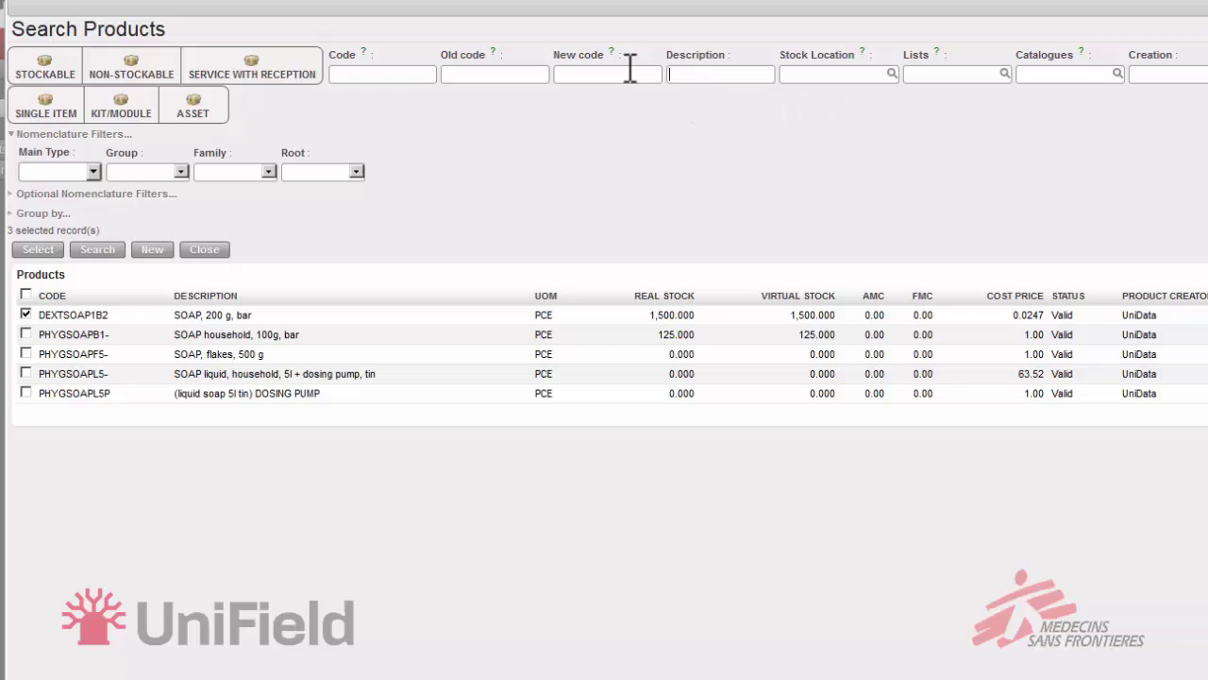
Search 'cup' with Main Type LOG and tick PCOOCUPS5FG, the 500ml graduated plastic cup
{"action": "mouse_move", "coordinate": [629, 67]}
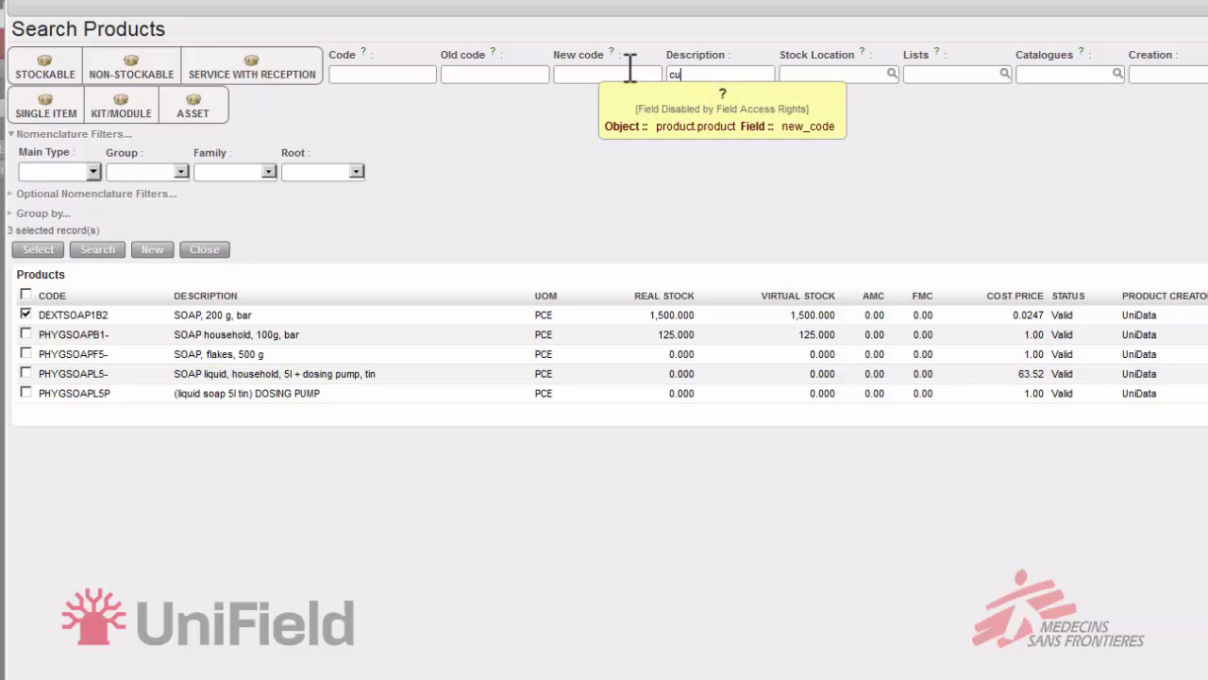
{"action": "key", "text": "Return"}
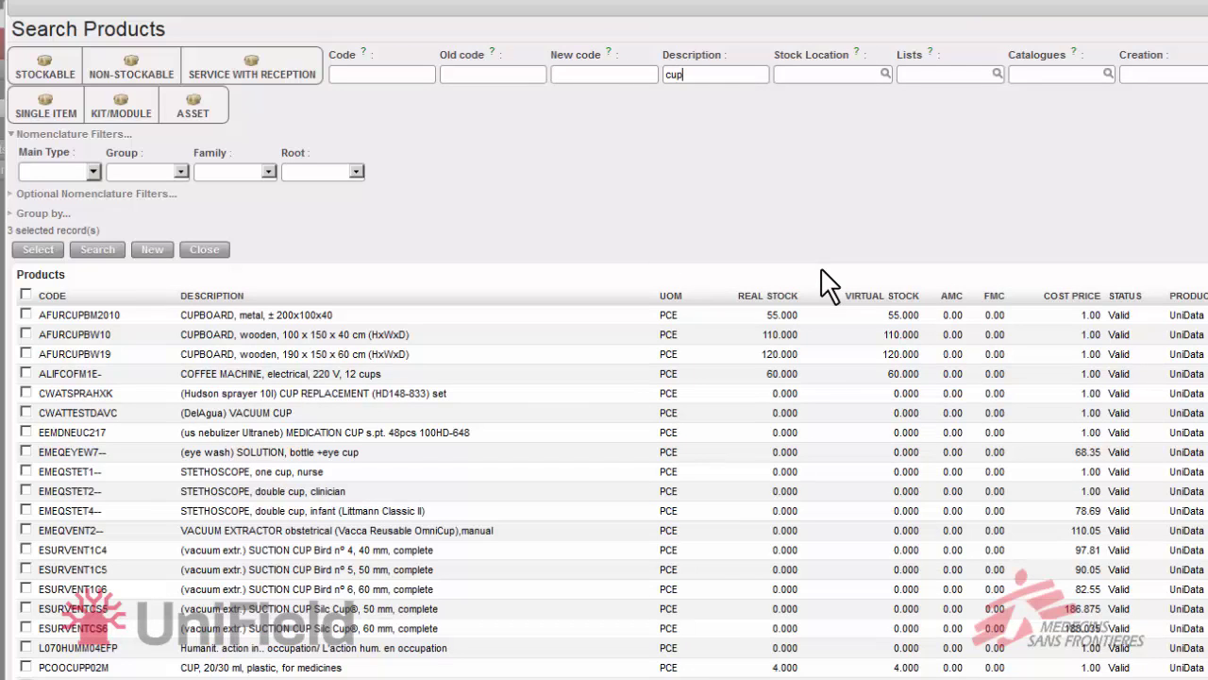
{"action": "left_click", "coordinate": [91, 172]}
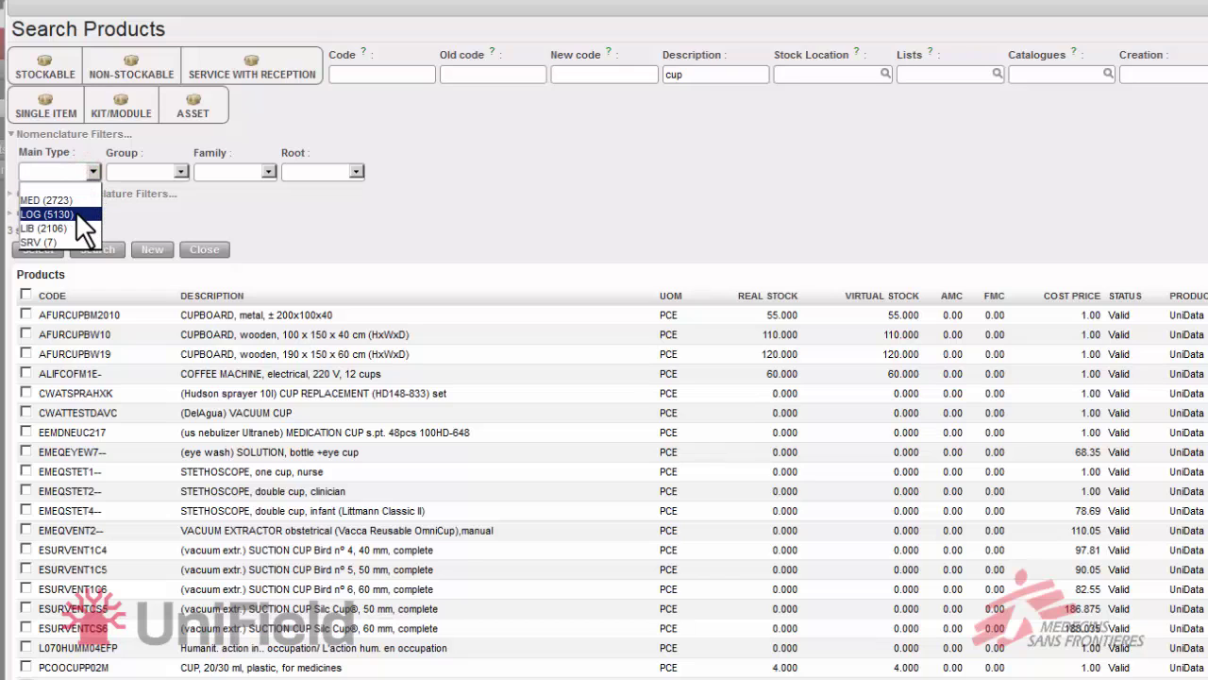
{"action": "left_click", "coordinate": [76, 213]}
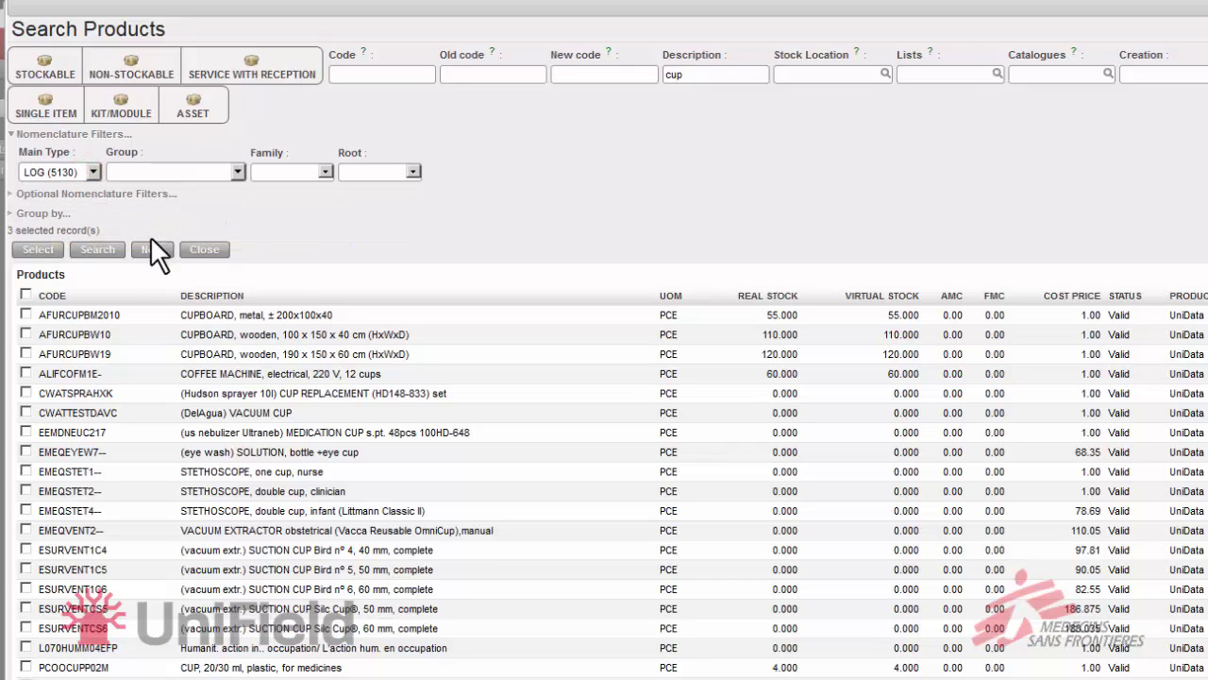
{"action": "left_click", "coordinate": [98, 253]}
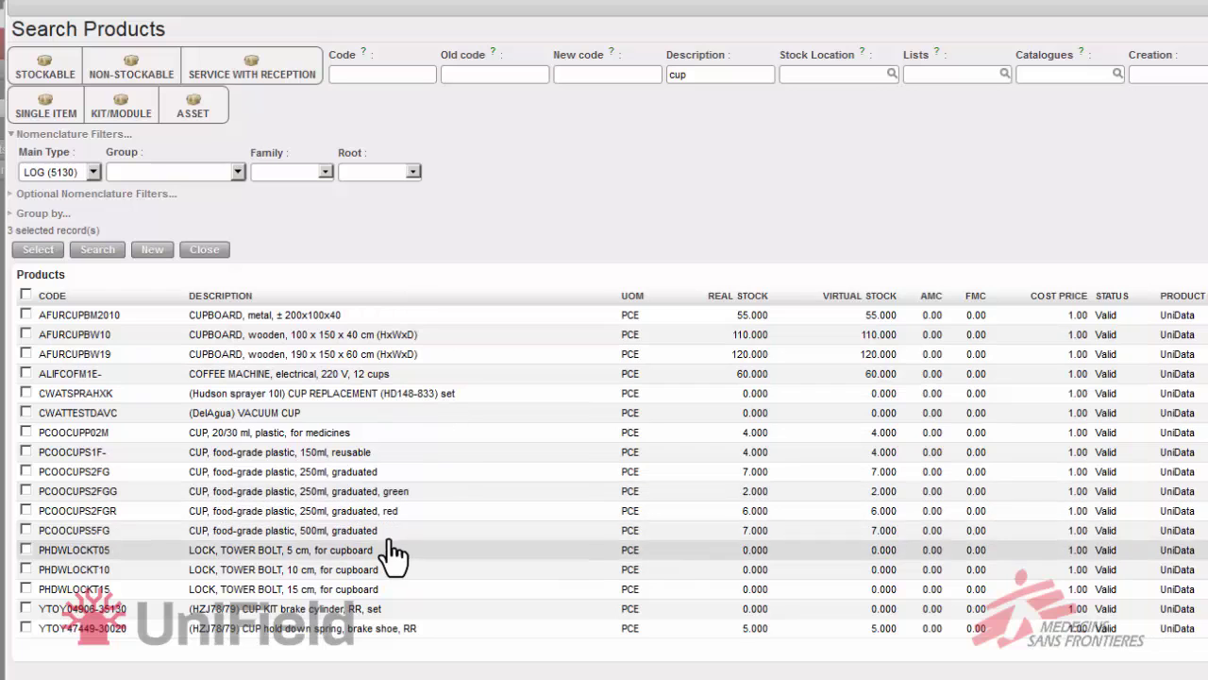
{"action": "left_click", "coordinate": [24, 528]}
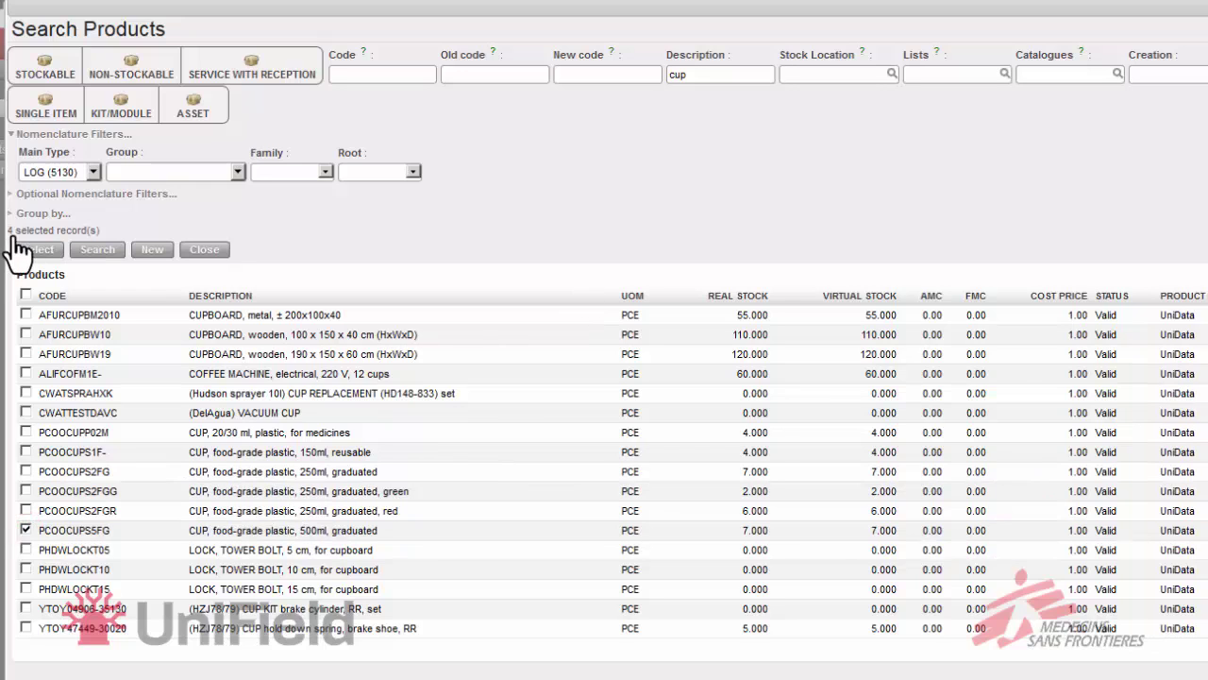
Search description 'spoon' with code 'pcoo' and tick PCOOUTENSST, the 5ml stainless steel teaspoon
{"action": "double_click", "coordinate": [713, 77]}
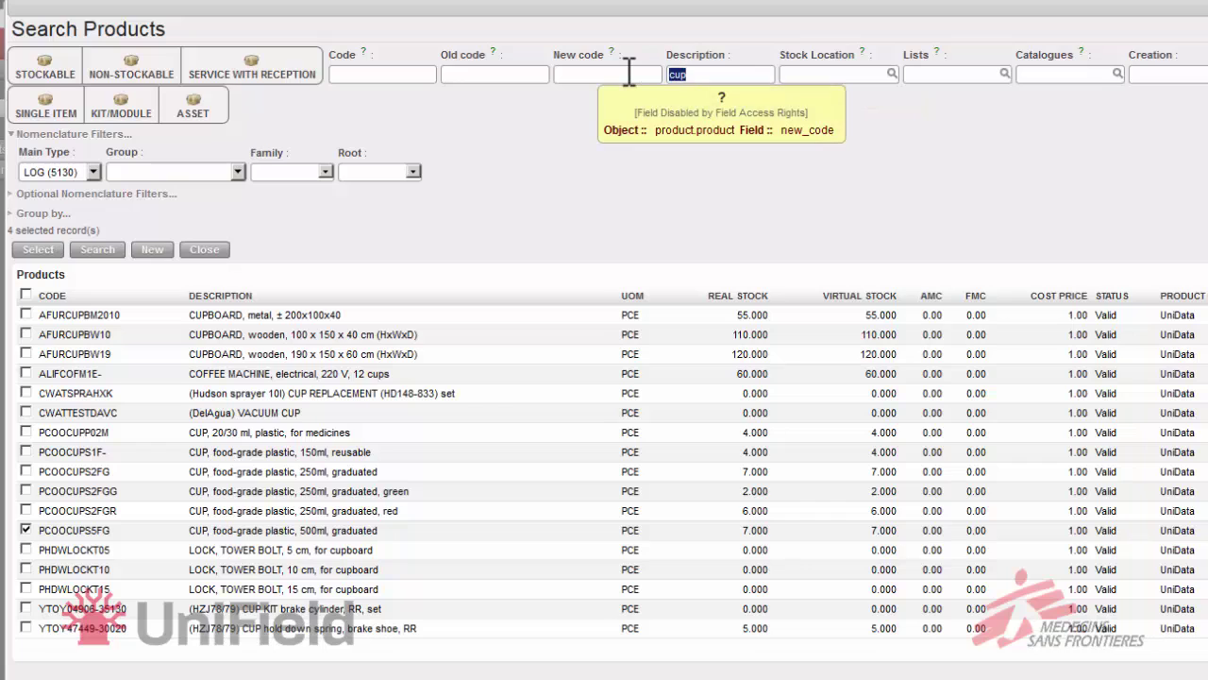
{"action": "key", "text": "BackSpace"}
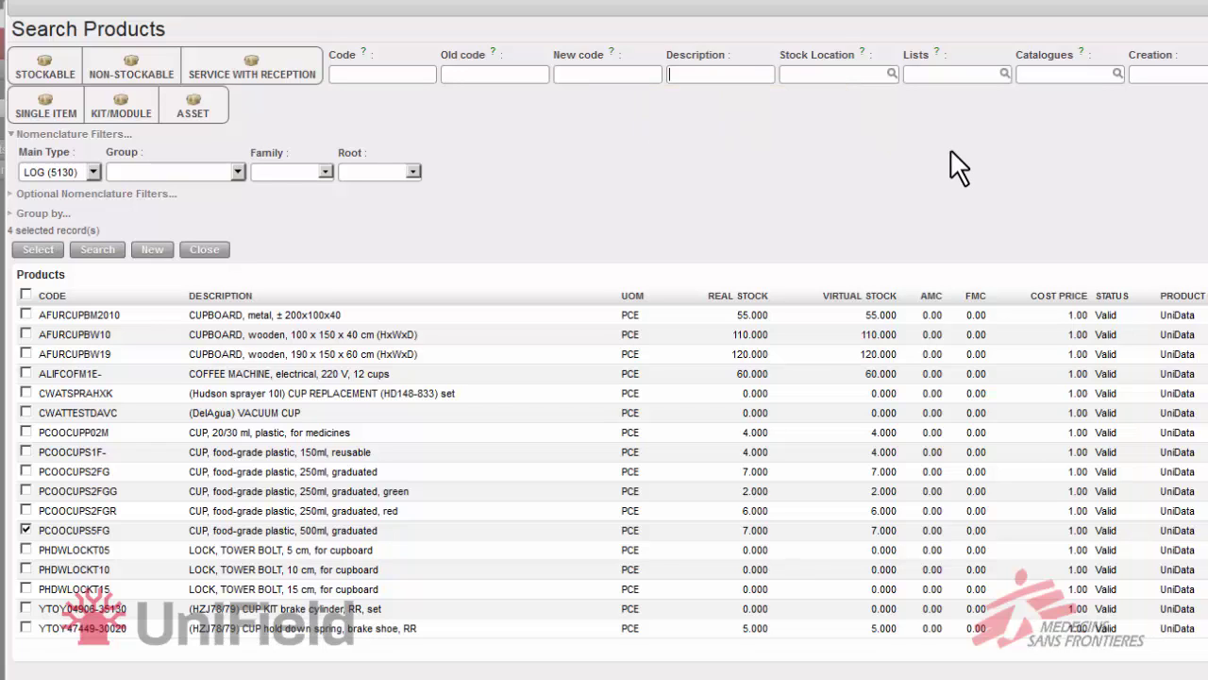
{"action": "type", "text": "spoon"}
{"action": "left_click", "coordinate": [387, 74]}
{"action": "mouse_move", "coordinate": [386, 74]}
{"action": "type", "text": "pcoo"}
{"action": "left_click", "coordinate": [95, 251]}
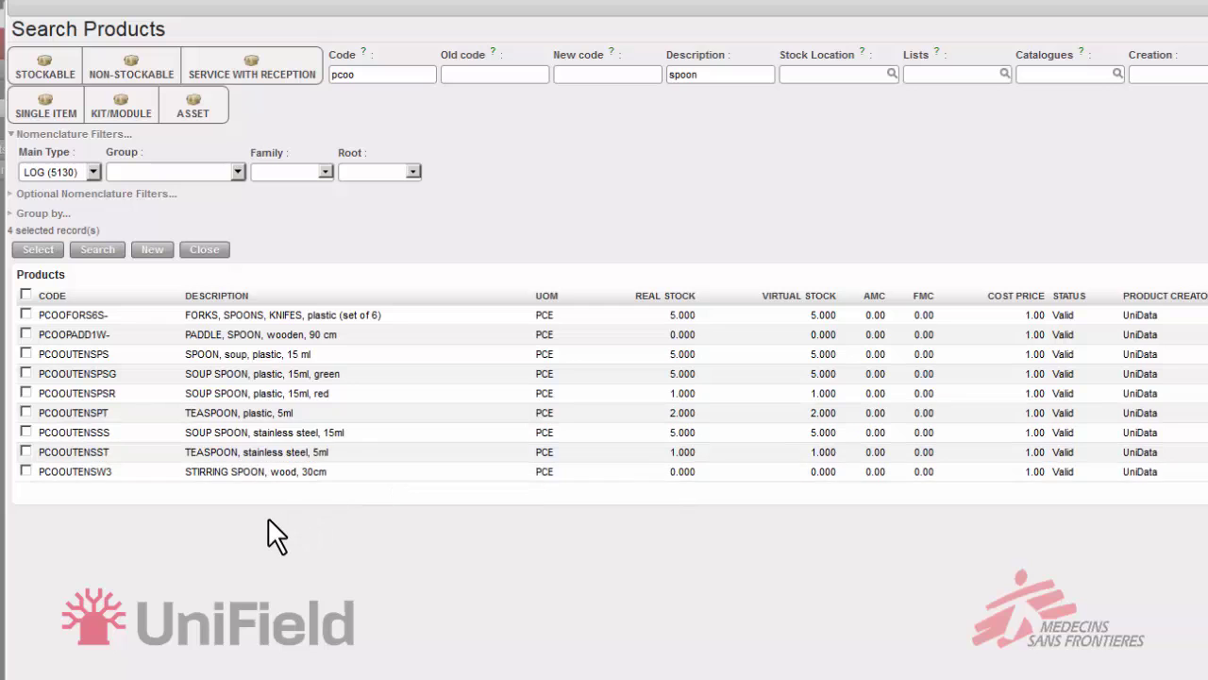
{"action": "left_click", "coordinate": [26, 452]}
Add the five selected products (blanket, jerrycan, soap, cup, teaspoon) as lines on the NFI Items Dennis list
{"action": "left_click", "coordinate": [39, 251]}
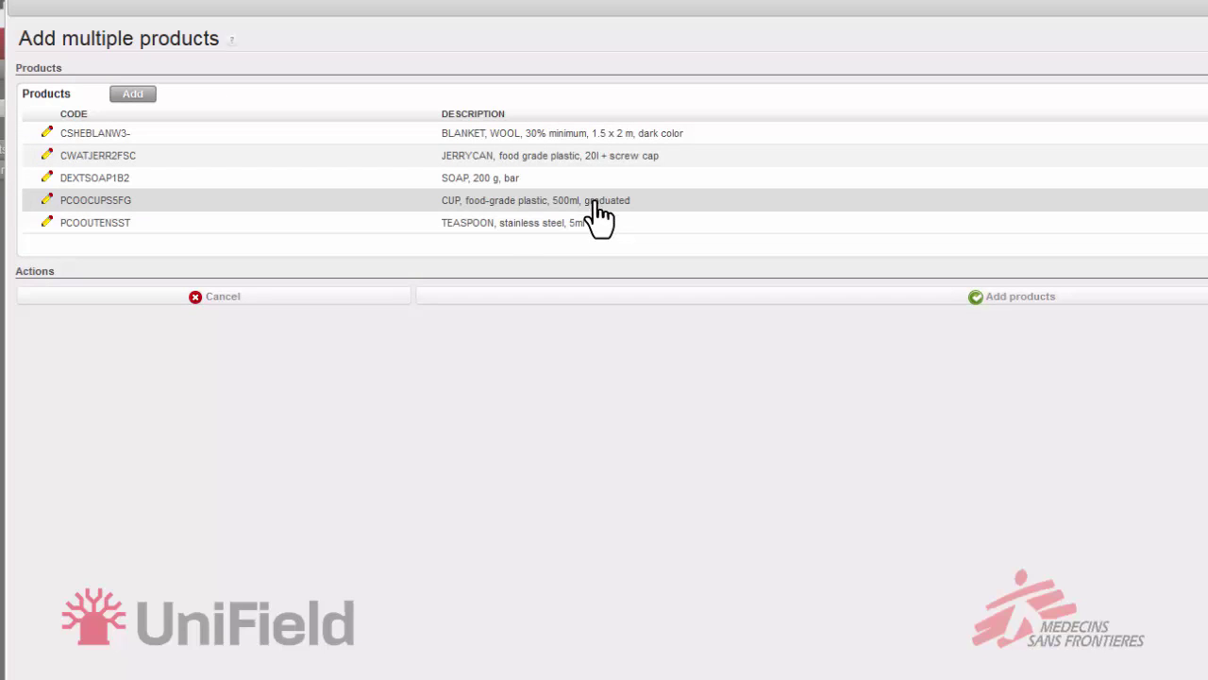
{"action": "left_click", "coordinate": [1095, 302]}
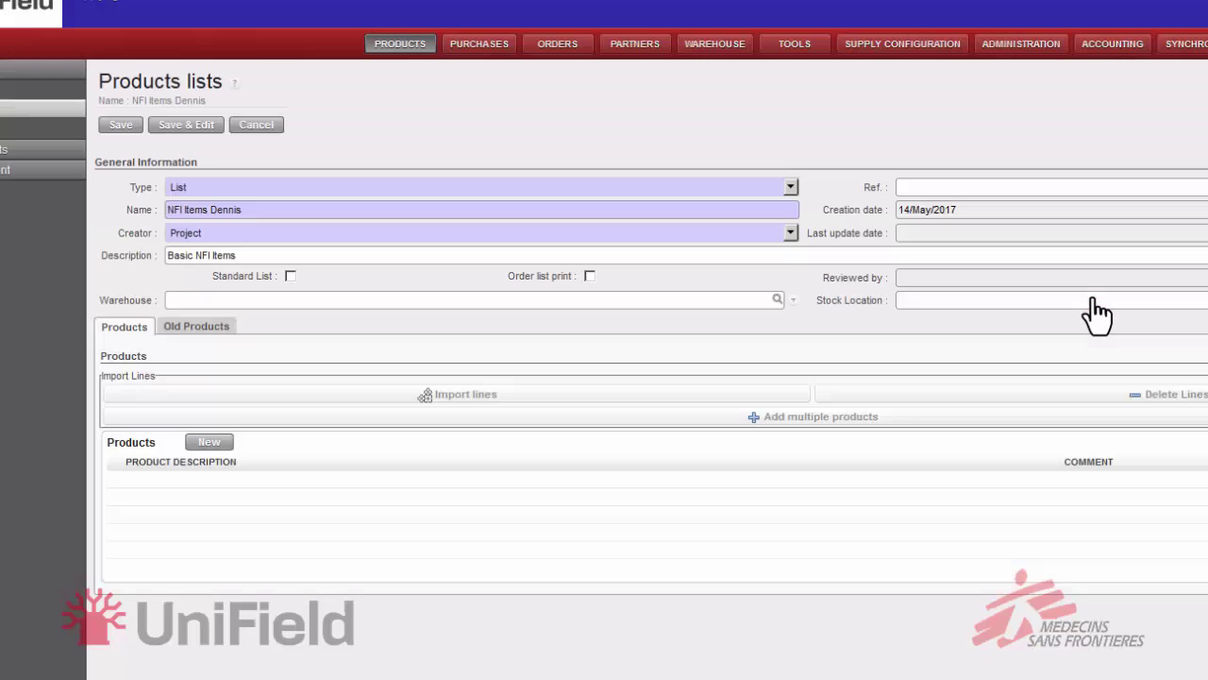